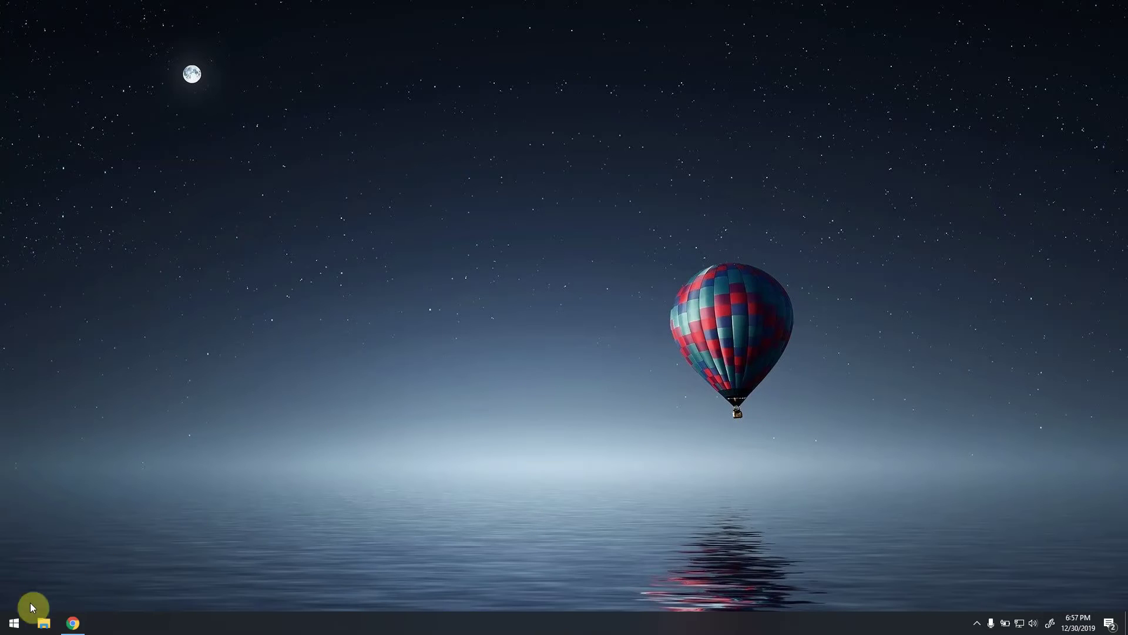
# - Turn on network discovery and file sharing from the Network view so QNAP appears
pyautogui.click(43, 623)
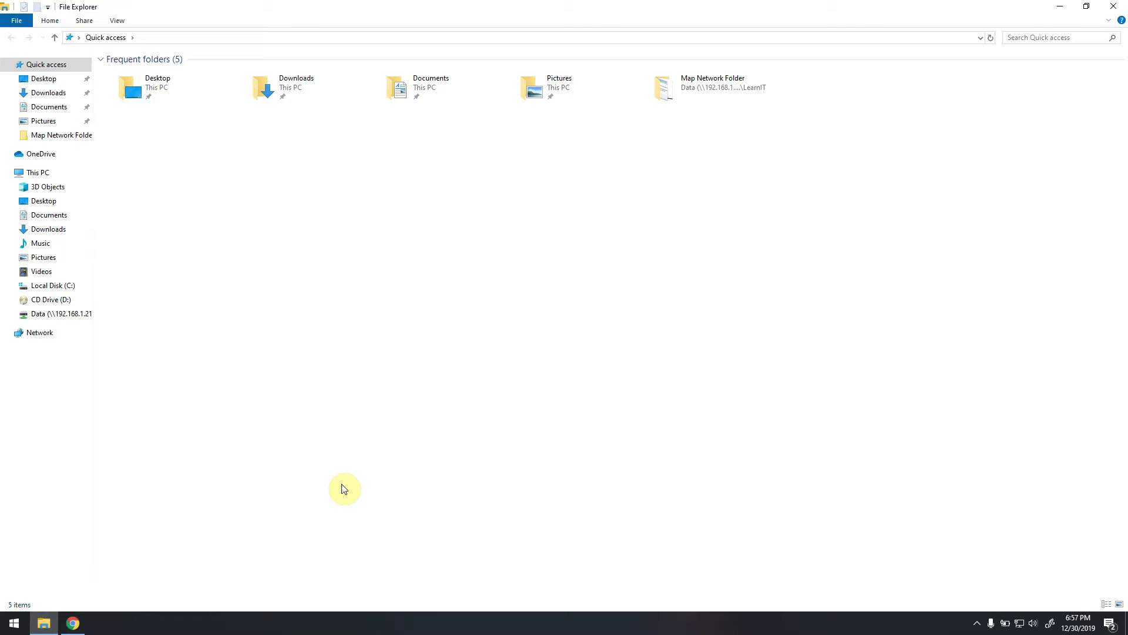
pyautogui.click(32, 338)
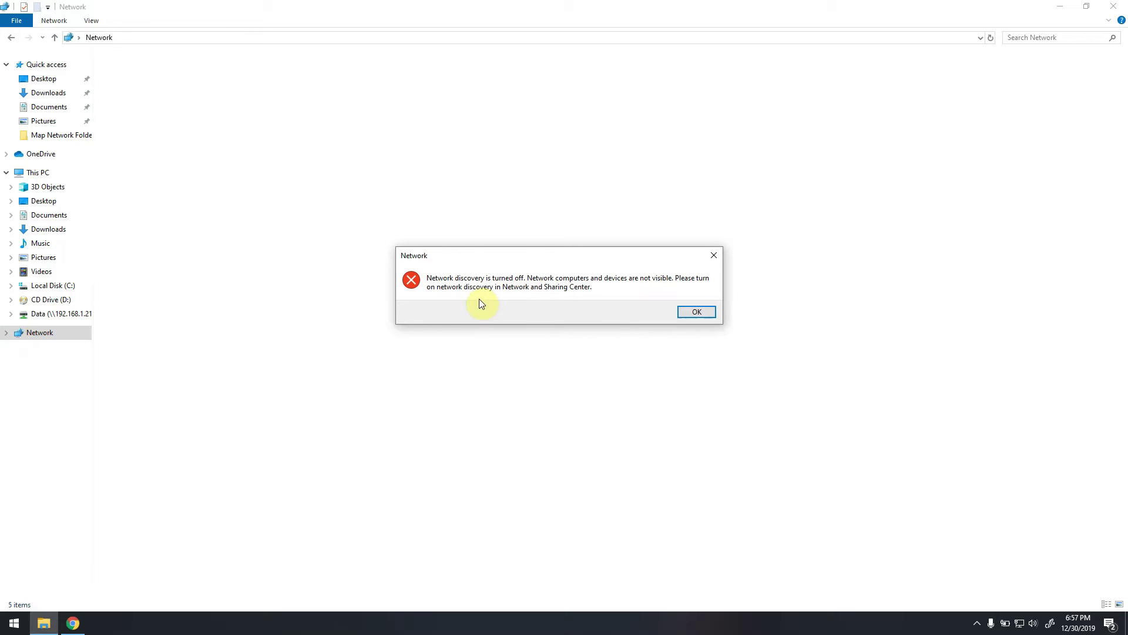
pyautogui.click(697, 312)
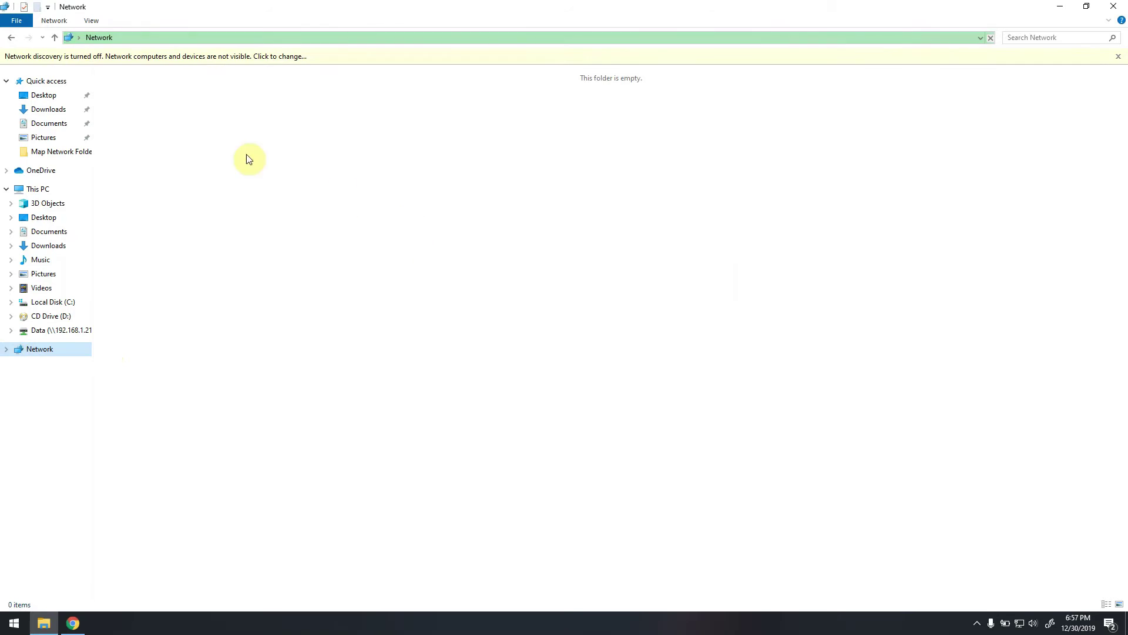
pyautogui.click(230, 56)
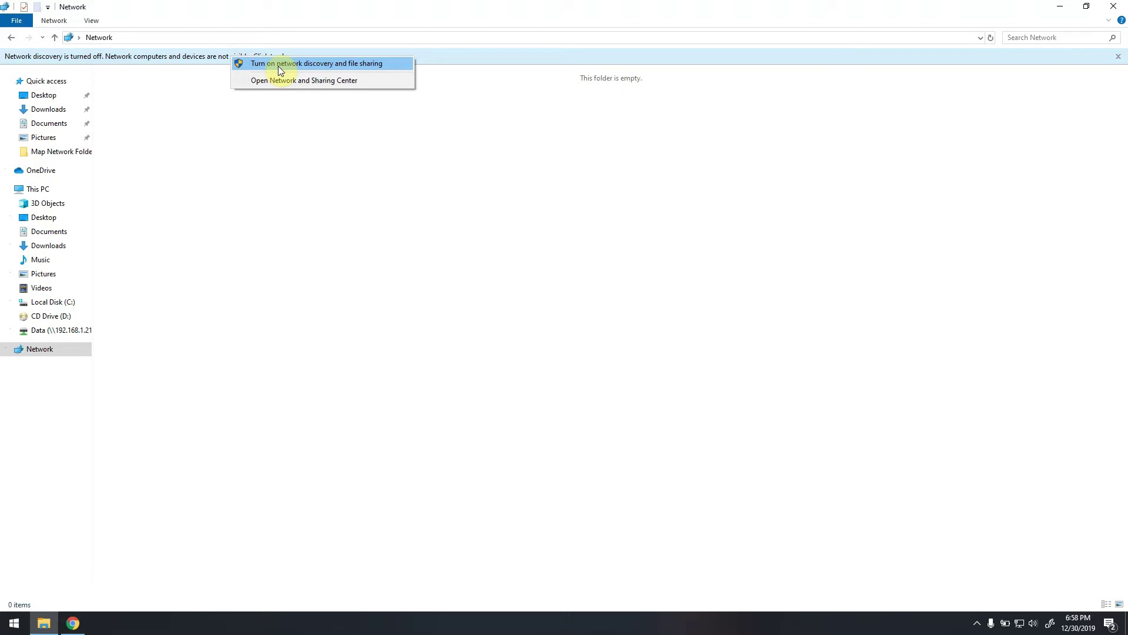
pyautogui.click(278, 65)
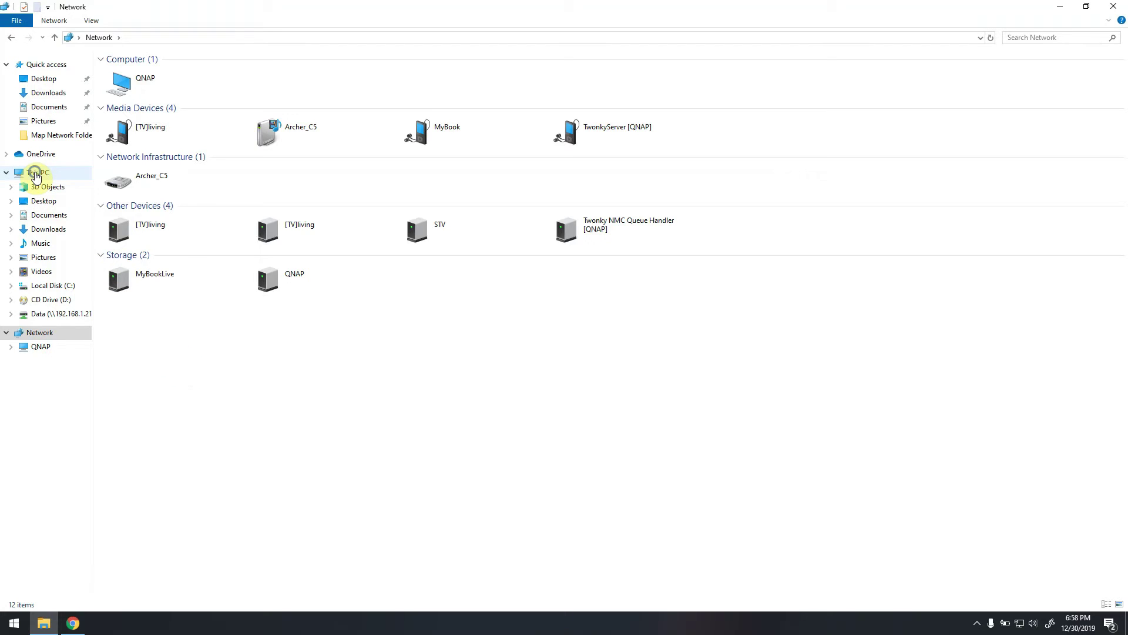
# - Start Map Network Drive from This PC with drive letter Y: and an empty Folder field
pyautogui.rightClick(36, 175)
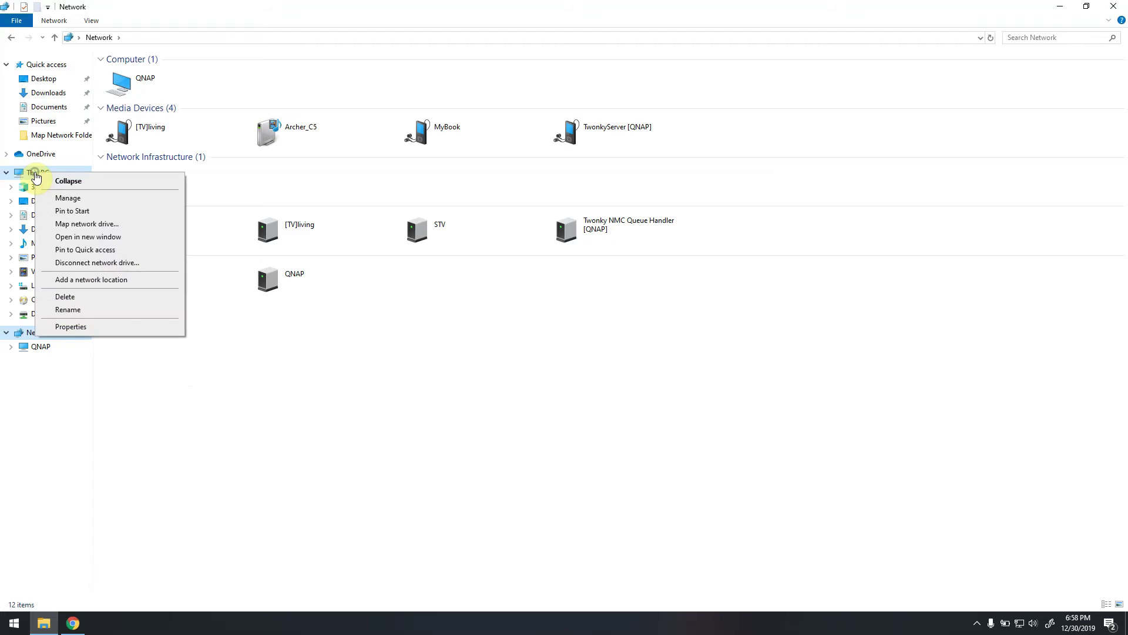
pyautogui.click(96, 226)
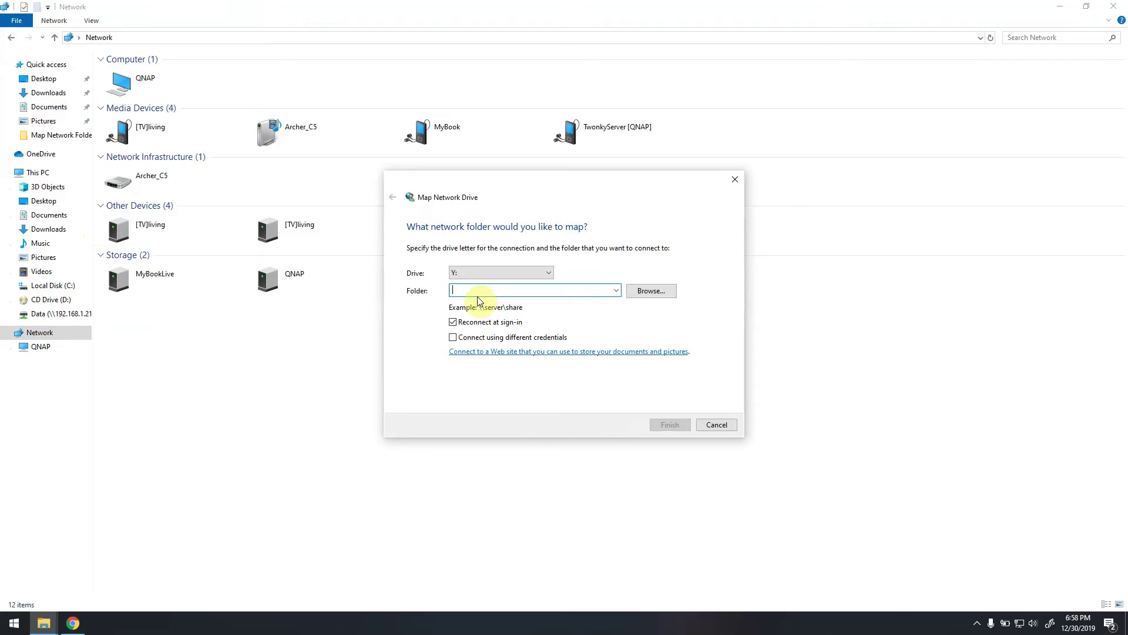
pyautogui.click(510, 274)
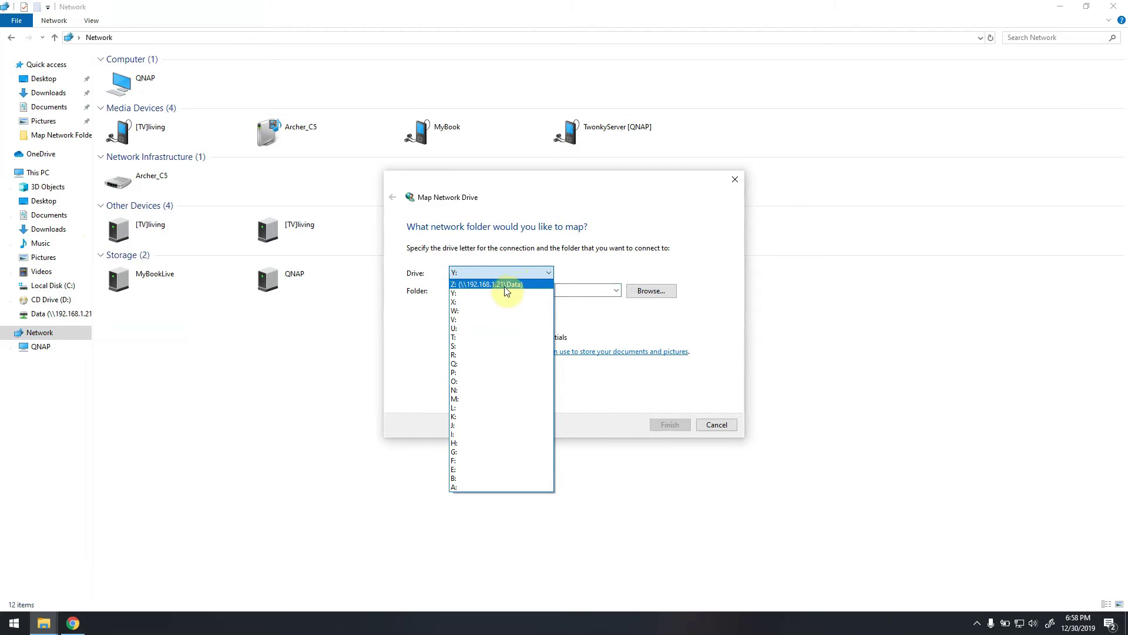
pyautogui.click(457, 294)
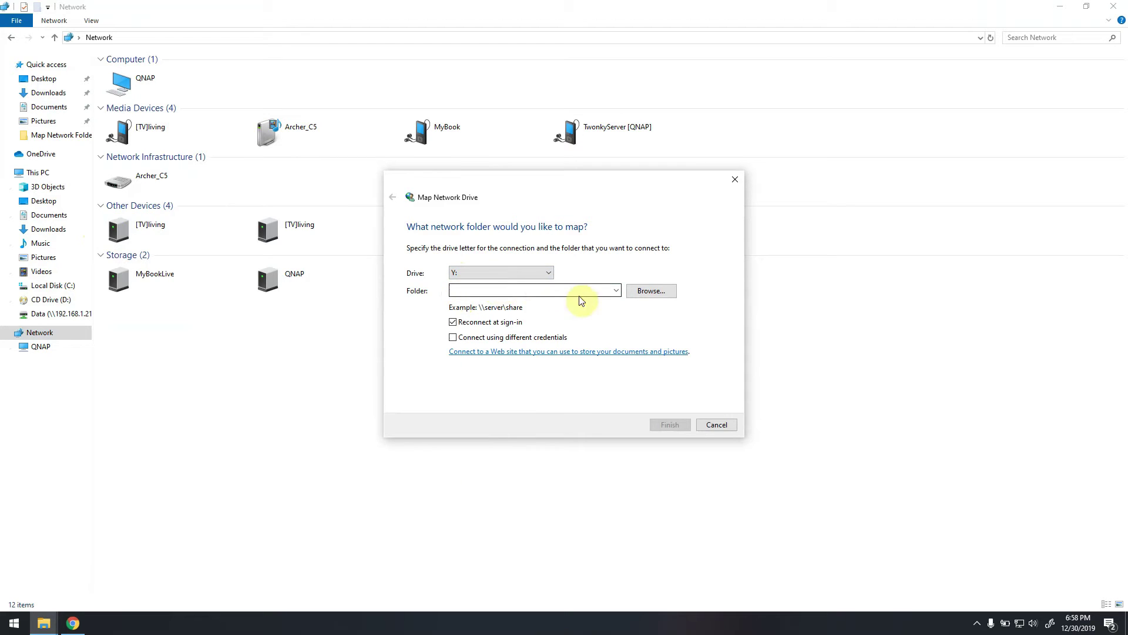
pyautogui.click(488, 291)
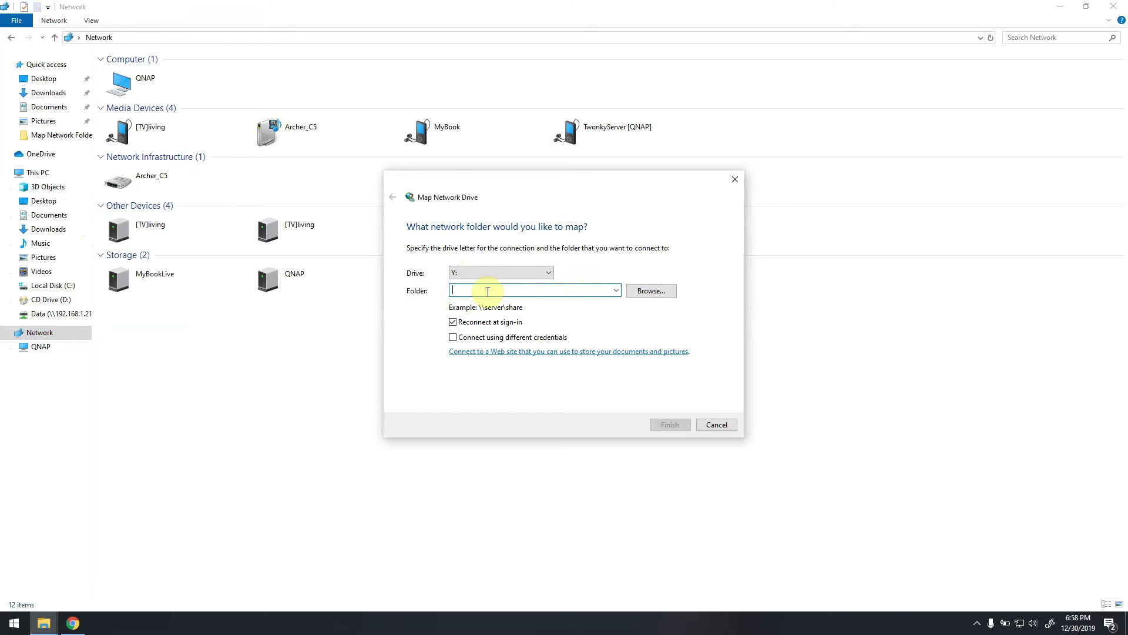
pyautogui.write('\\\\')
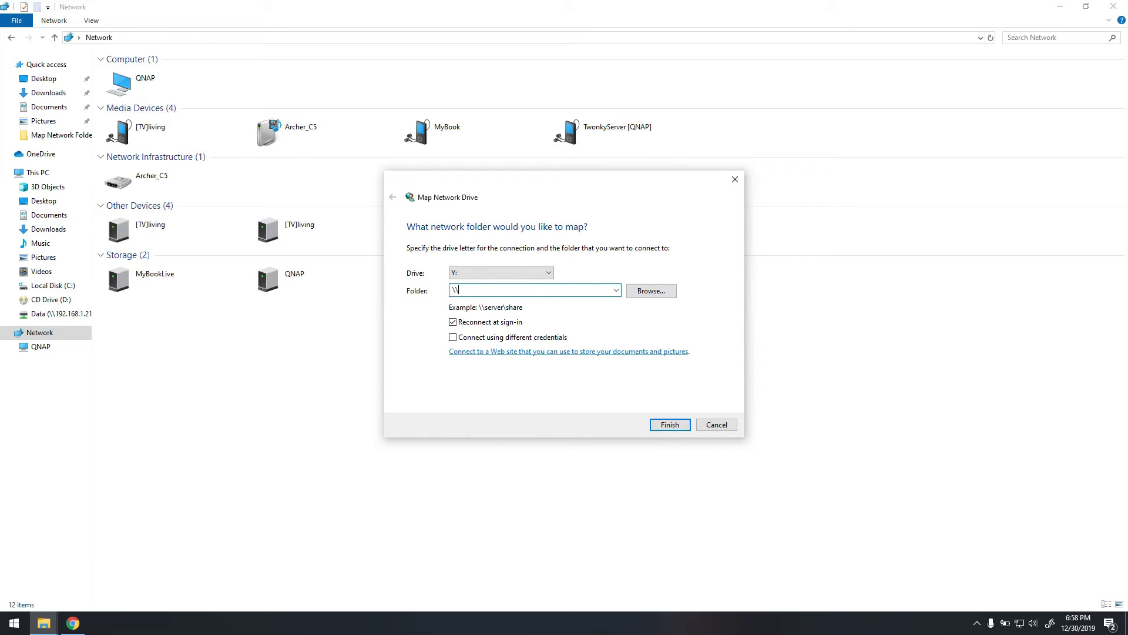
pyautogui.write('192')
pyautogui.press('BackSpace')
pyautogui.press('BackSpace')
pyautogui.press('BackSpace')
pyautogui.press('BackSpace')
pyautogui.press('BackSpace')
# - Browse to QNAP > Web > TestLocation so the Folder reads \\QNAP\Web\TestLocation
pyautogui.click(657, 292)
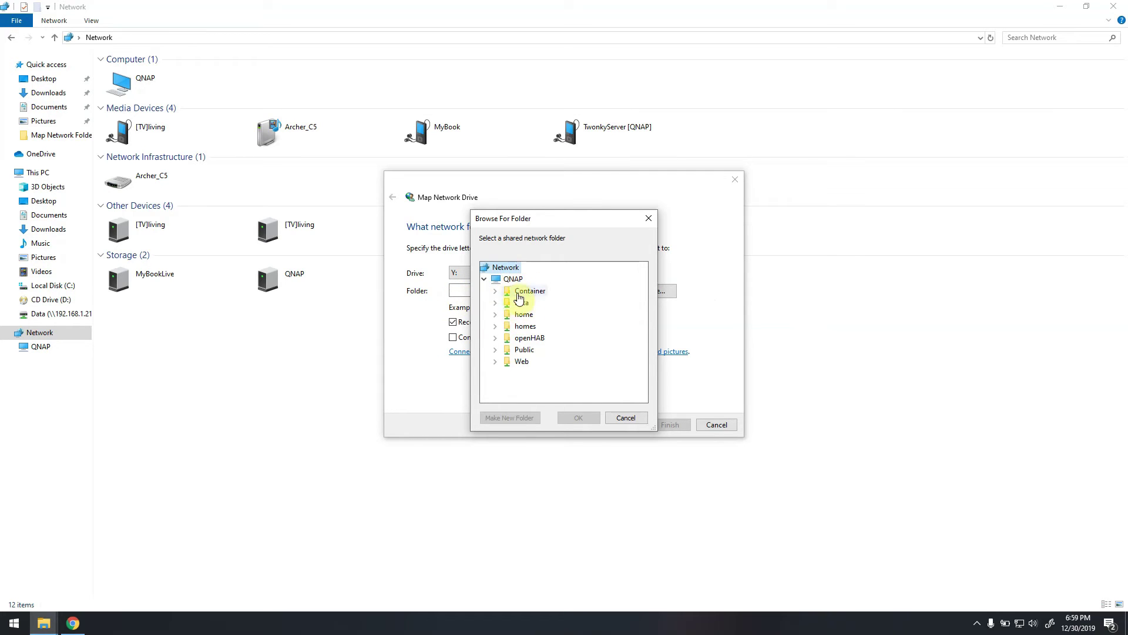
pyautogui.click(523, 362)
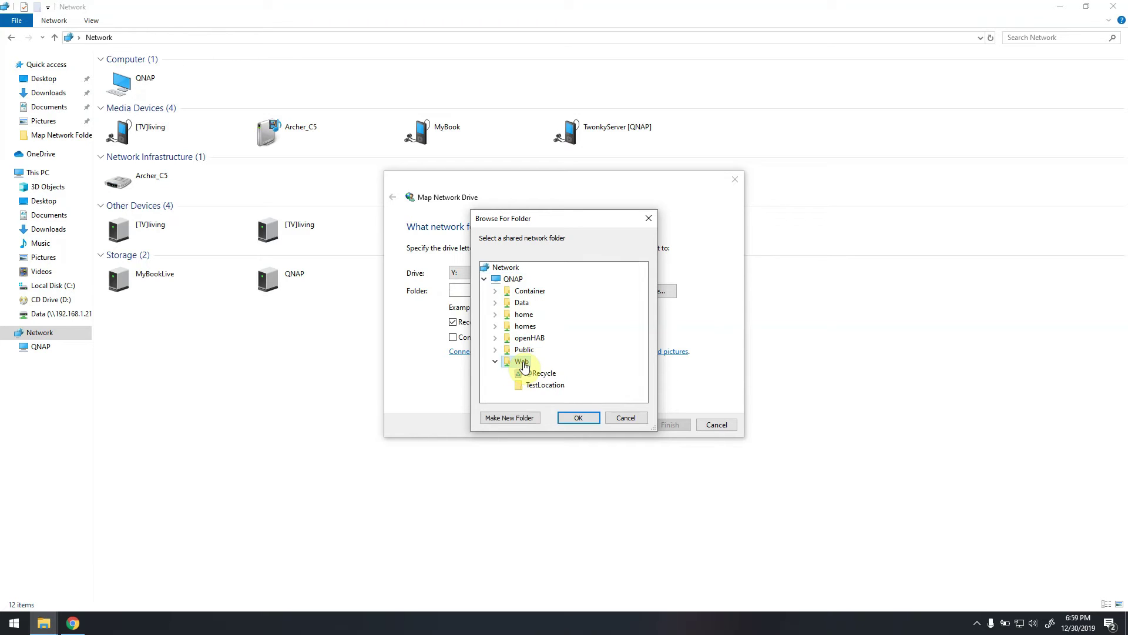
pyautogui.click(540, 386)
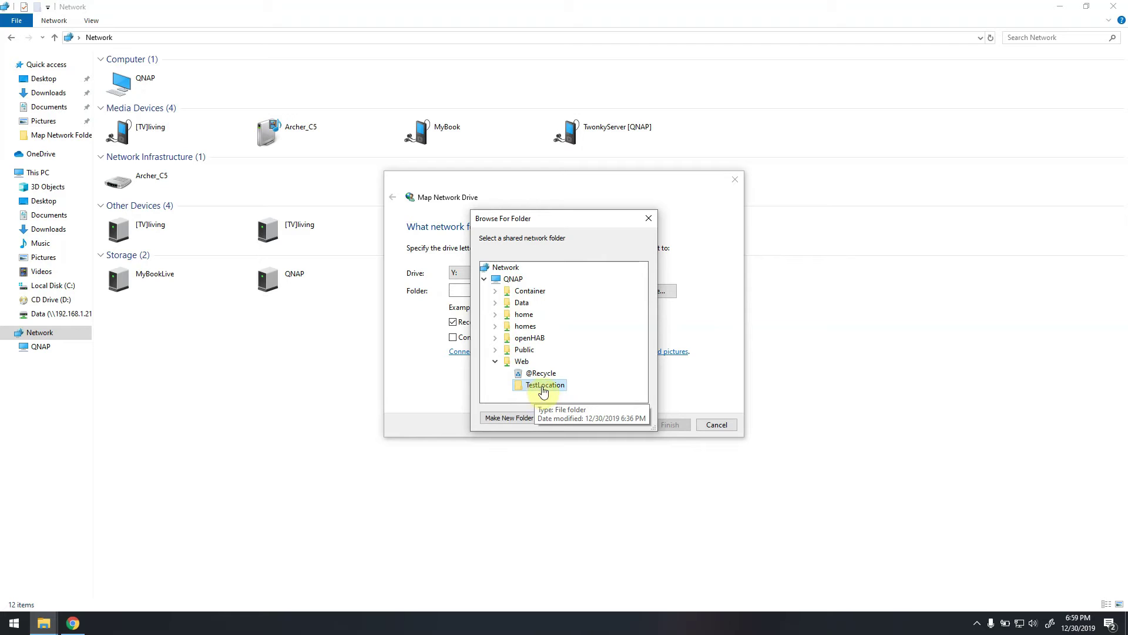
pyautogui.click(582, 419)
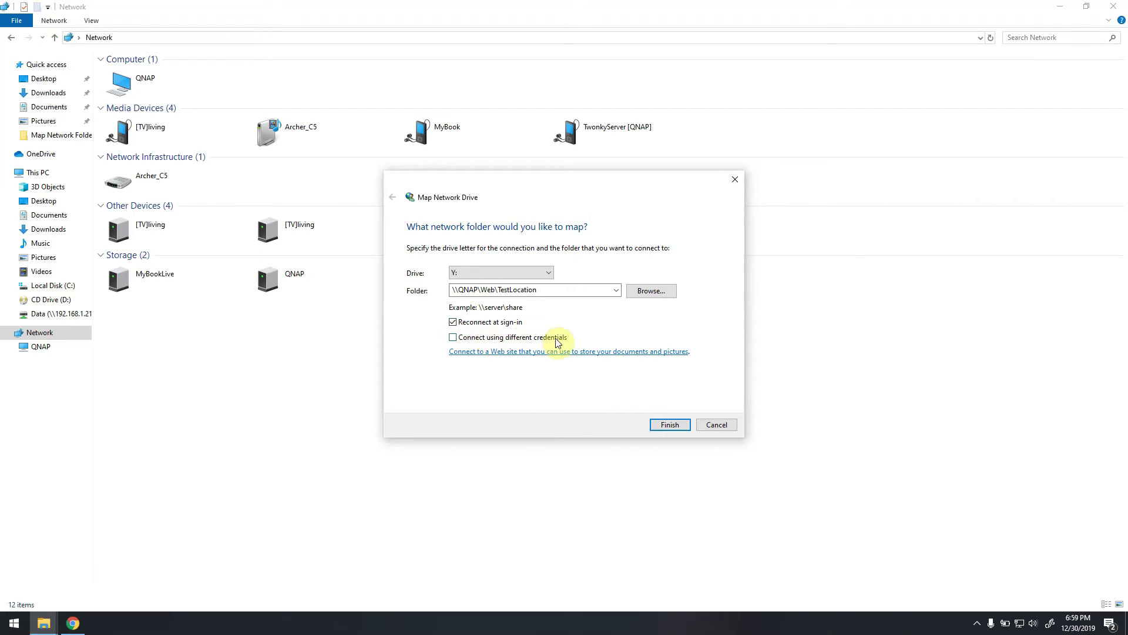
# - Leave 'Connect using different credentials' unticked and finish mapping Y: to TestLocation
pyautogui.click(463, 338)
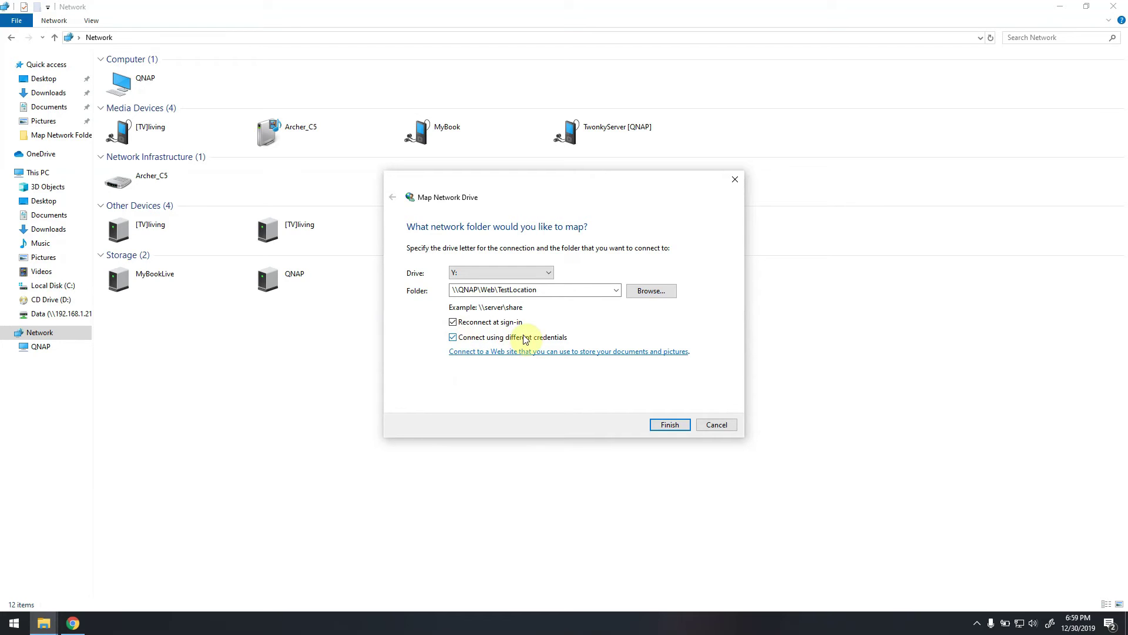
pyautogui.click(483, 343)
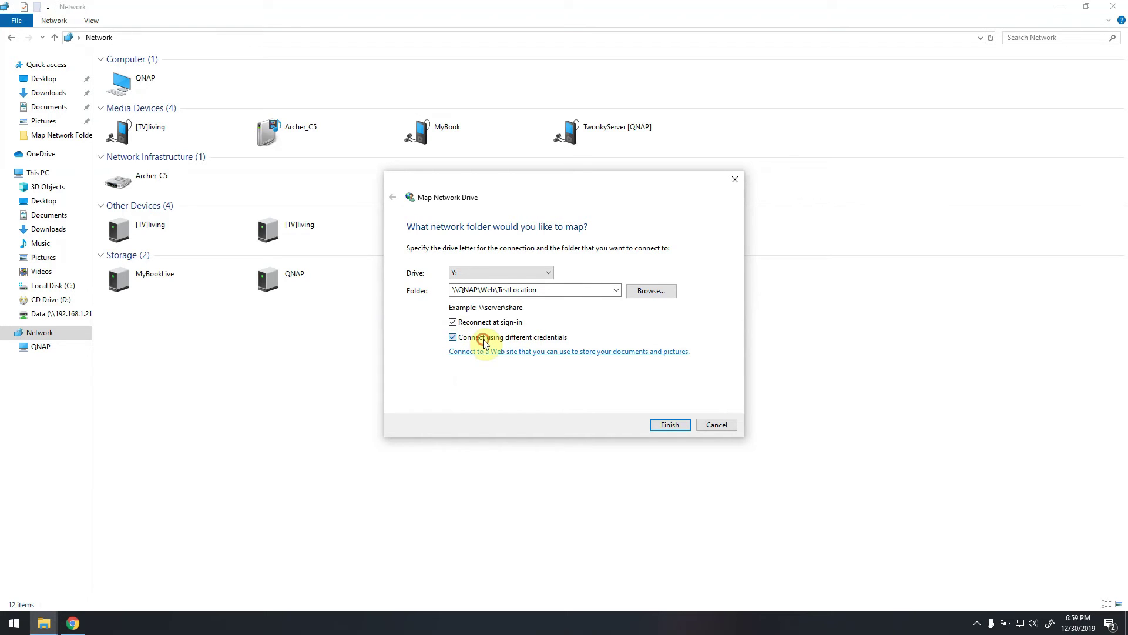
pyautogui.click(678, 428)
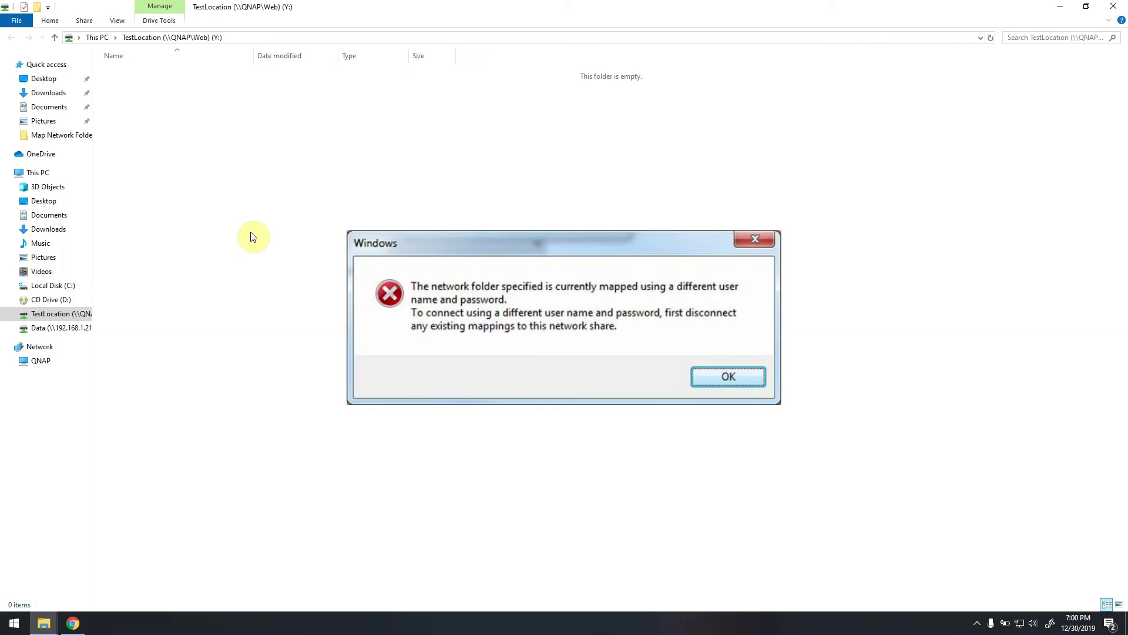
# - Close the error about the share already using a different user name and password
pyautogui.press('Return')
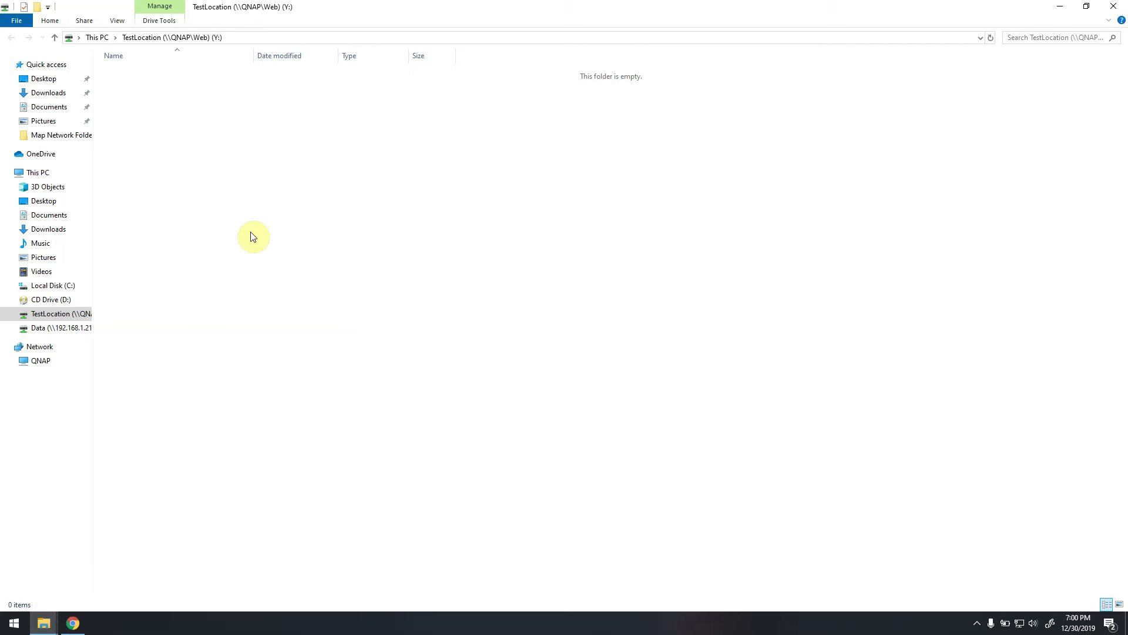
# - Launch Command Prompt via Run and list the current mappings with 'net use'
pyautogui.press('super+r')
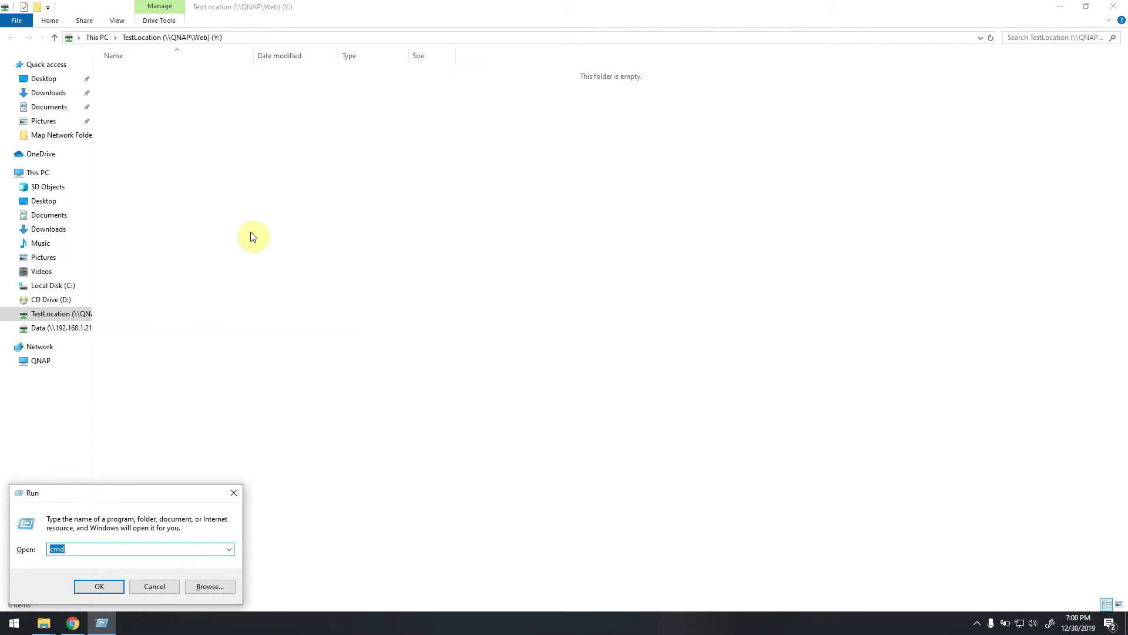
pyautogui.write('cmd')
pyautogui.press('Return')
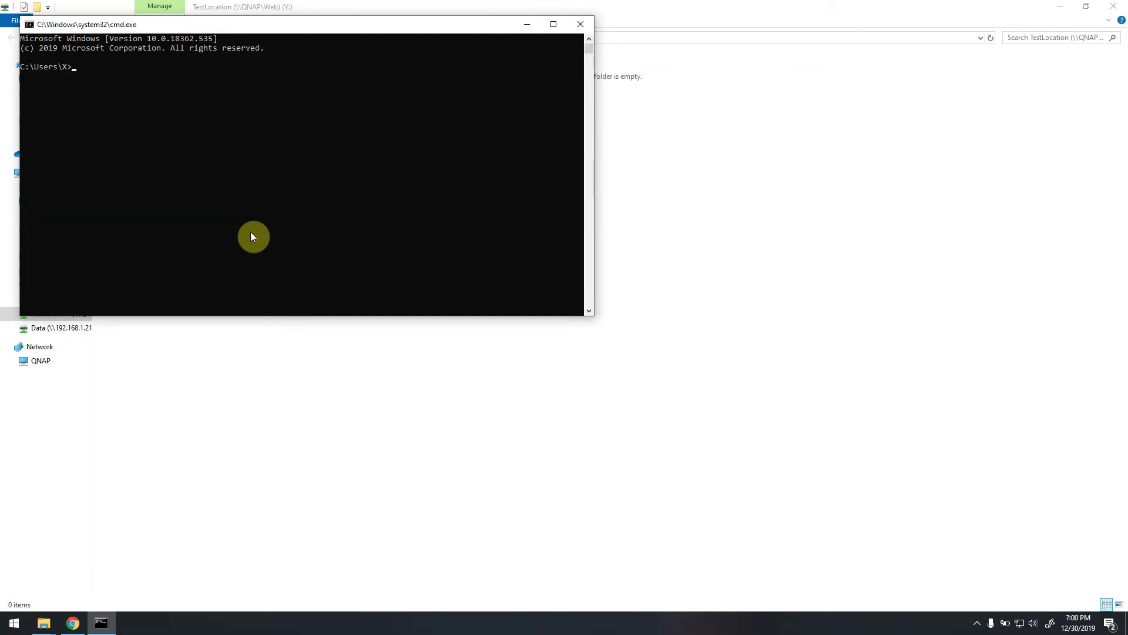
pyautogui.write('net use')
pyautogui.press('Return')
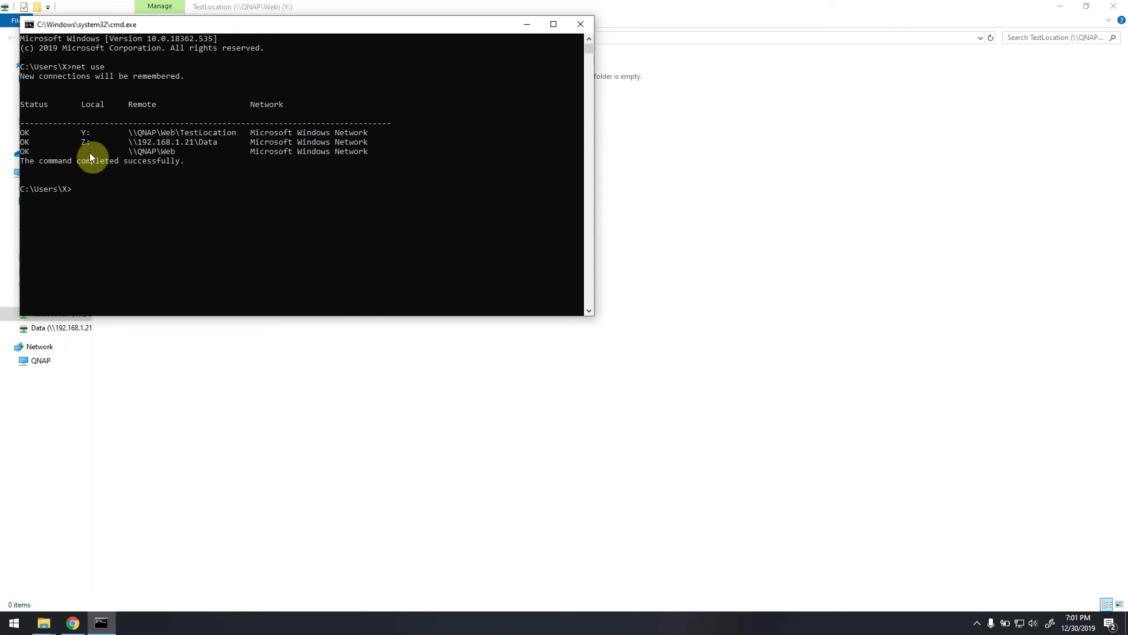
# - Centre the Command Prompt window and run 'net use /delete y:'
pyautogui.moveTo(245, 23); pyautogui.dragTo(416, 142)
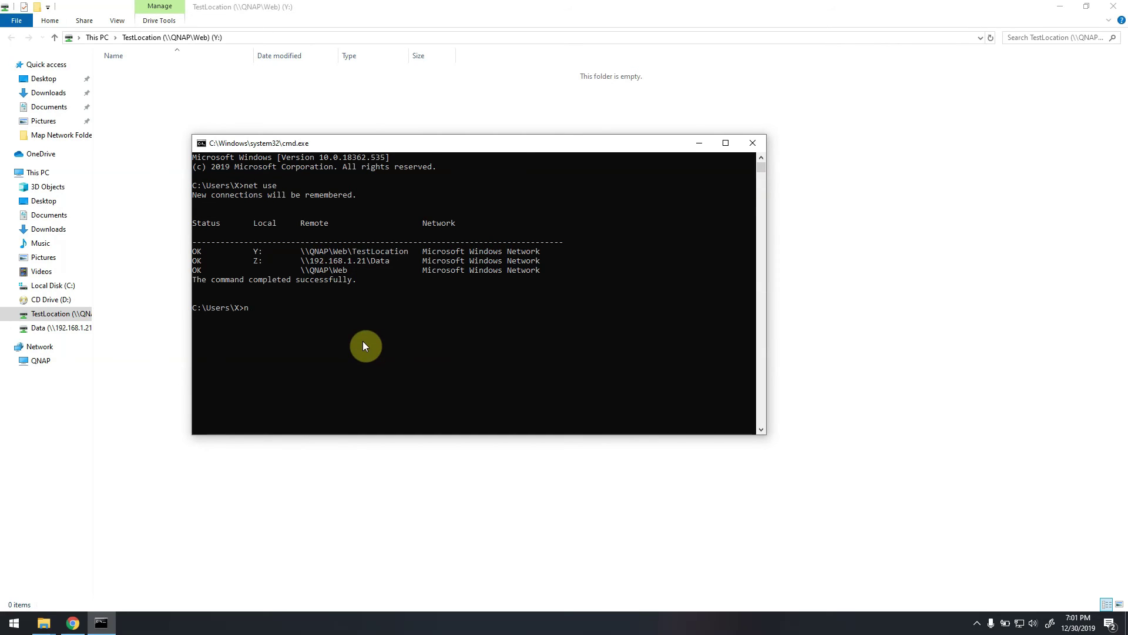
pyautogui.write('net use /delete y:')
pyautogui.press('Return')
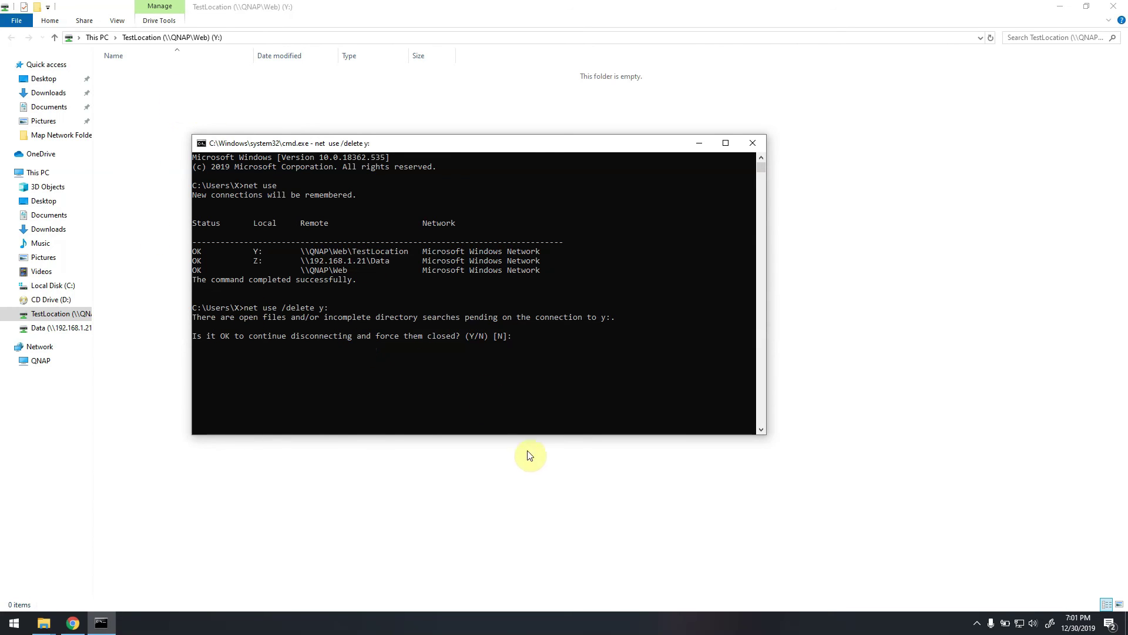
# - Answer Y to force-disconnect Y:, then confirm TestLocation shows 'Location is not available'
pyautogui.write('y')
pyautogui.press('Return')
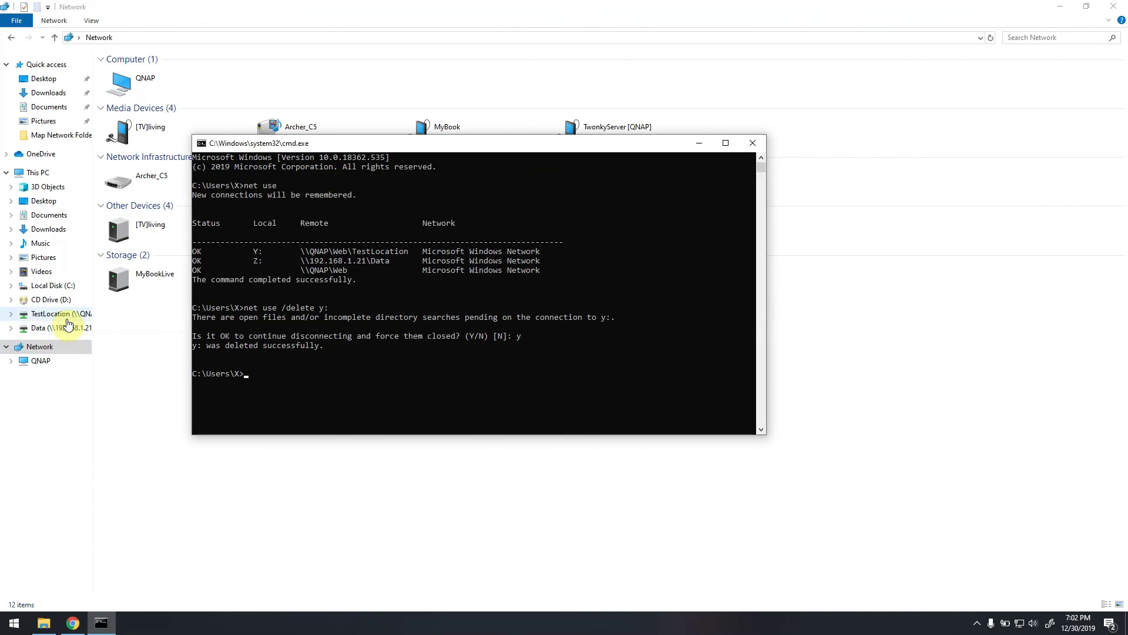
pyautogui.click(67, 321)
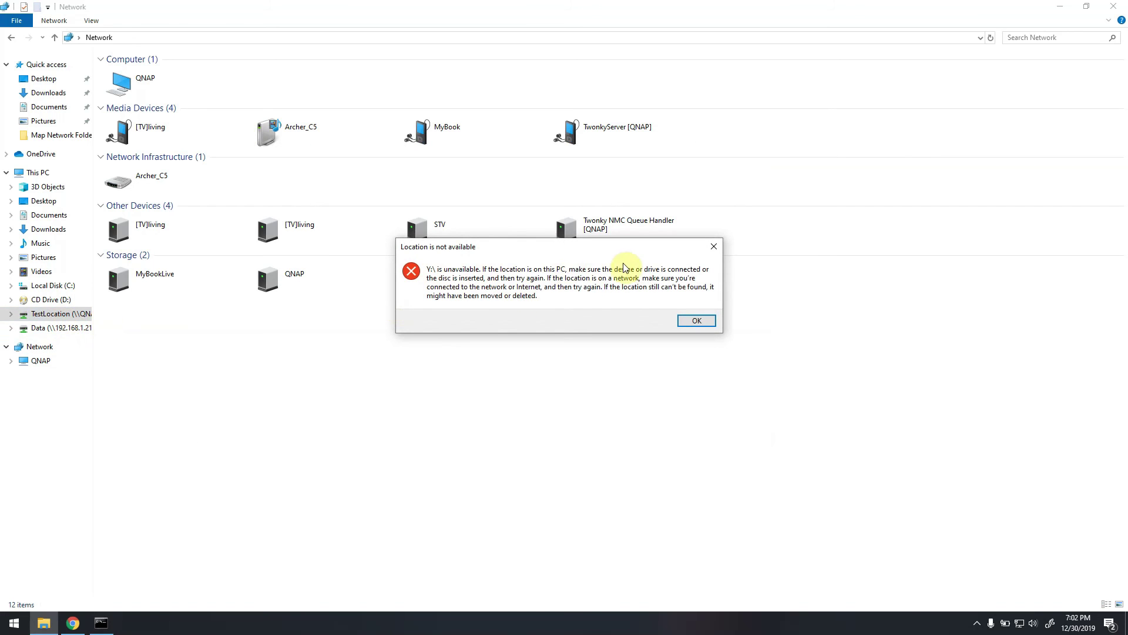
pyautogui.click(697, 320)
# - Run 'net use /delete \\QNAP\Web', then re-run 'net use' to confirm only Z: remains
pyautogui.hotkey('alt', 'Tab')
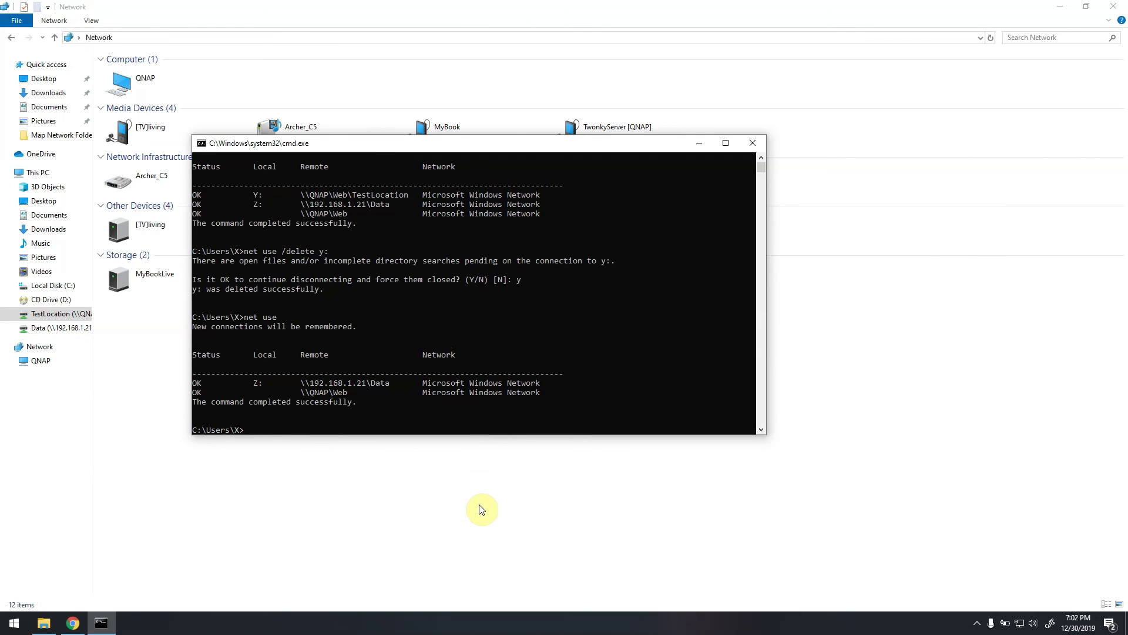
pyautogui.press('Up')
pyautogui.press('Up')
pyautogui.press('Down')
pyautogui.press('Up')
pyautogui.press('BackSpace')
pyautogui.press('BackSpace')
pyautogui.write('\\QNAP\\Web')
pyautogui.press('Return')
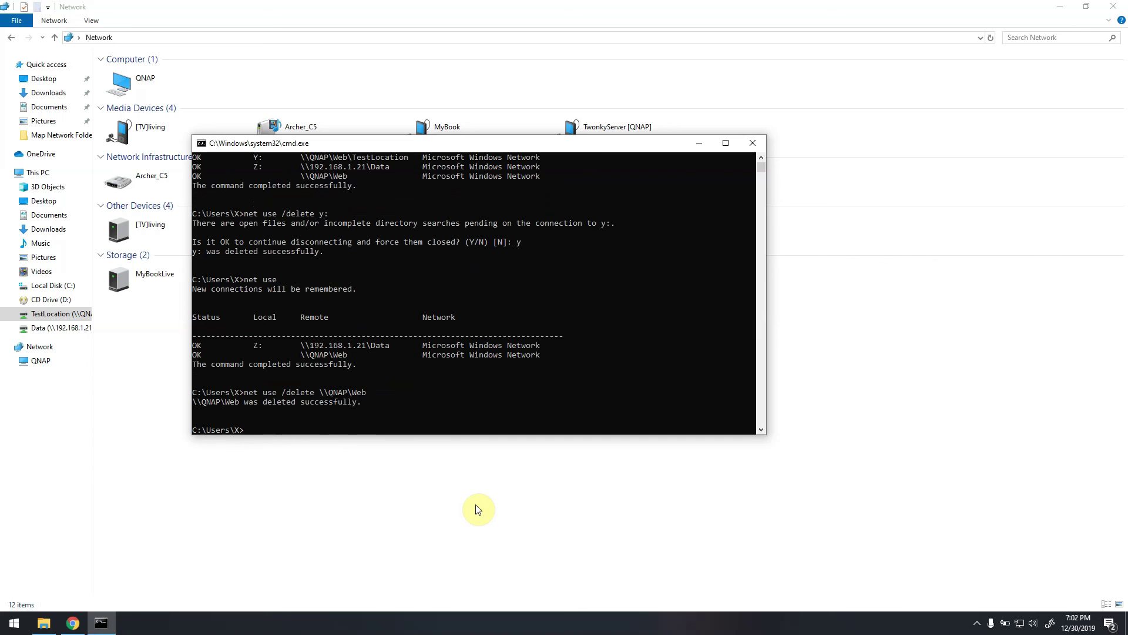
pyautogui.press('Up')
pyautogui.press('Up')
pyautogui.press('Return')
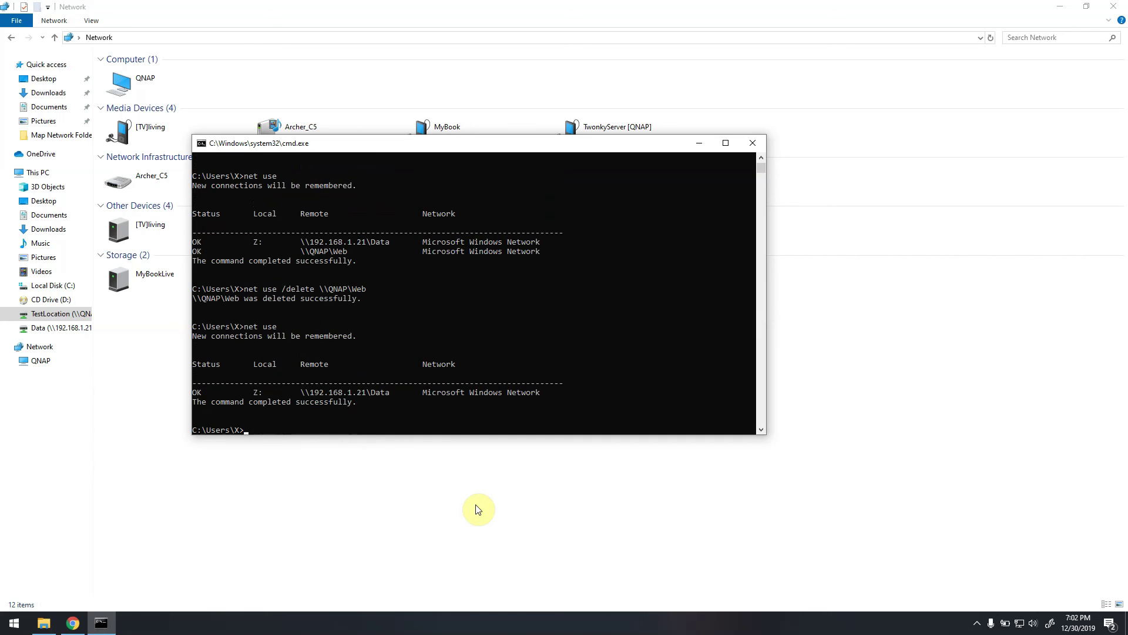